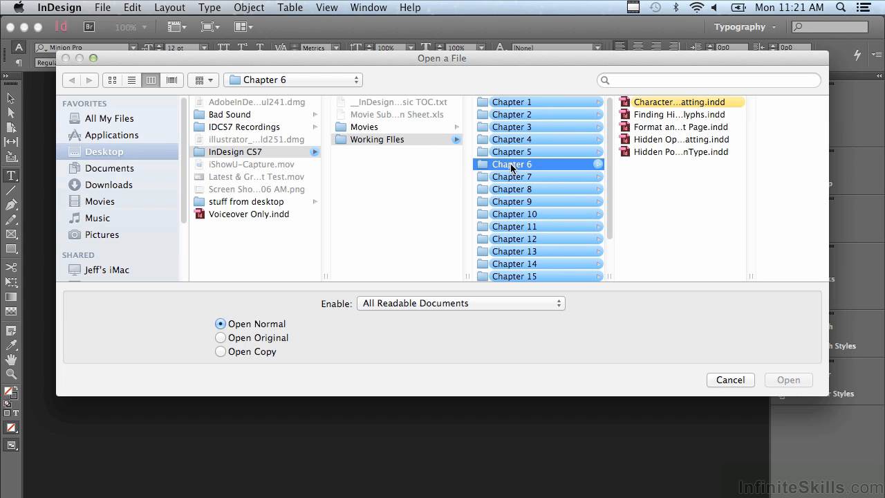
- Open the document Character Formatting.indd from the Chapter 6 folder
left_click(645, 103)
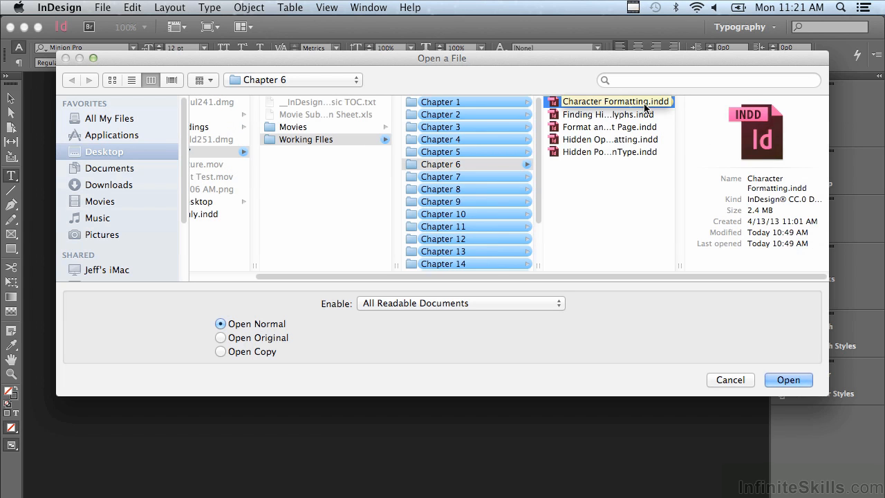
left_click(786, 381)
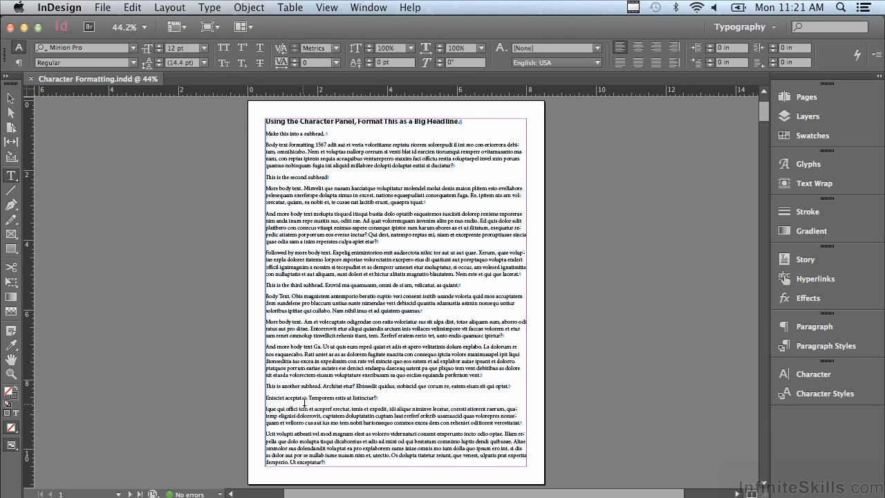
left_click(10, 375)
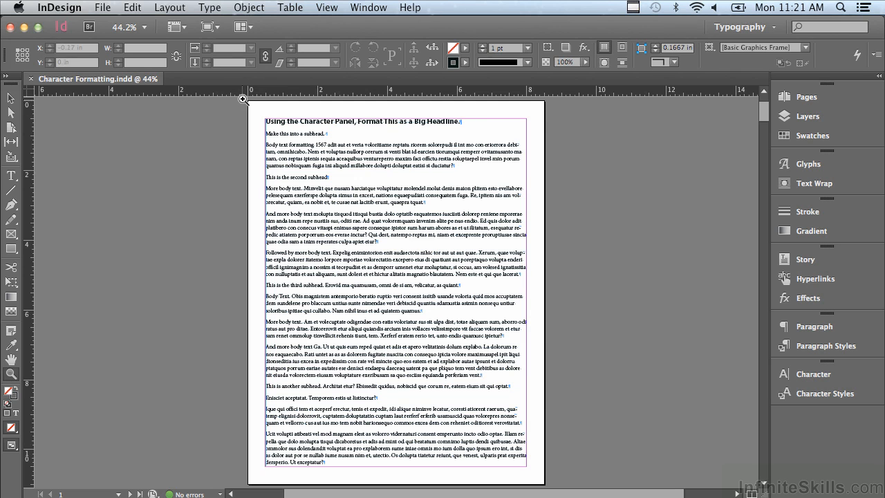
left_click_drag(241, 99, 548, 207)
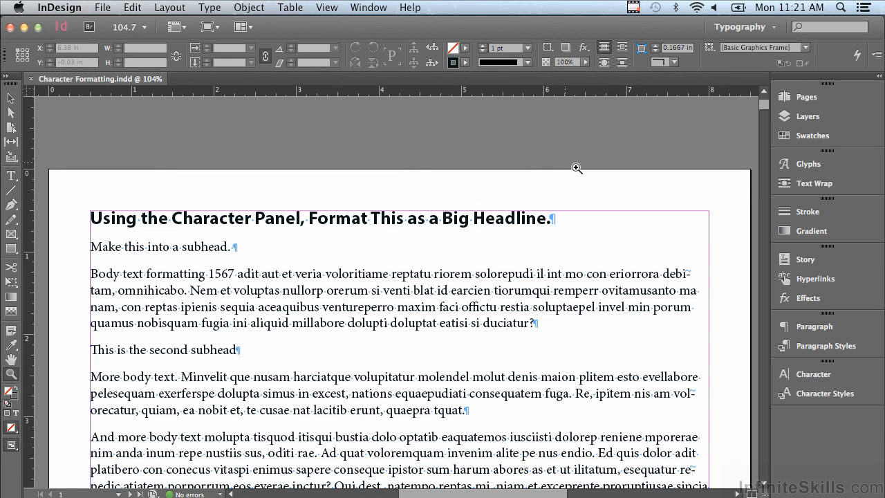
- Choose the Typography workspace and reset it to its default layout
left_click(734, 29)
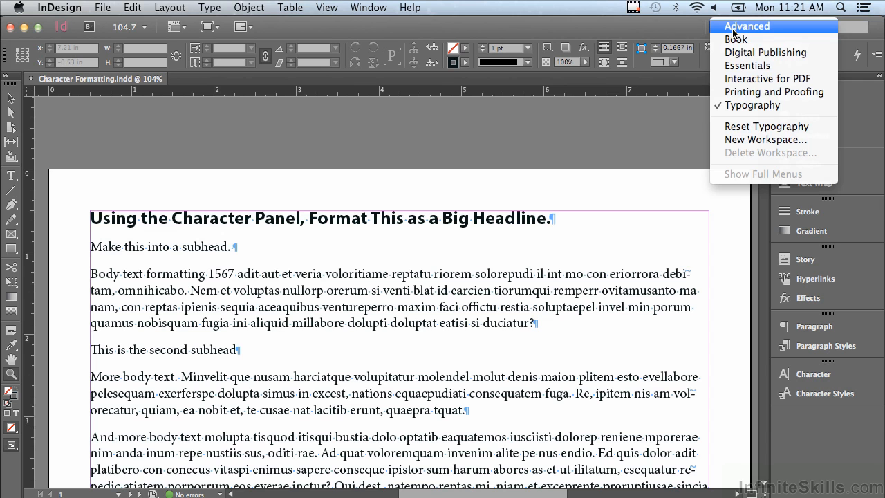
left_click(731, 106)
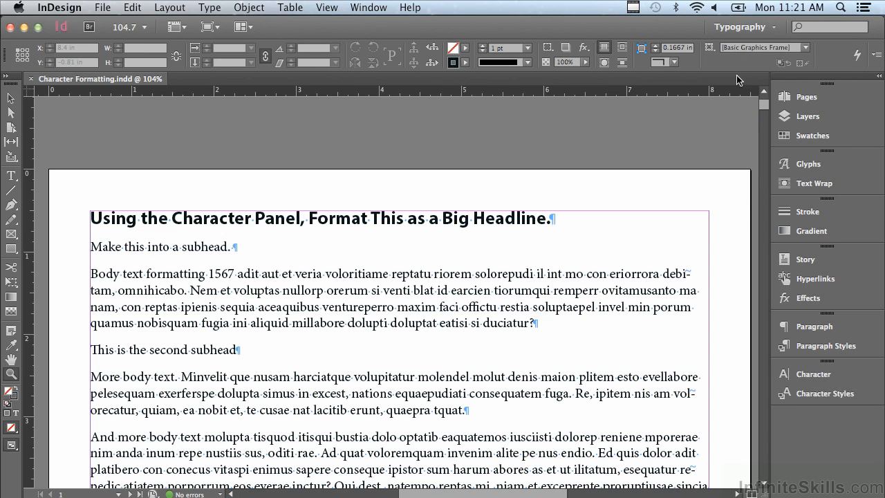
left_click(736, 27)
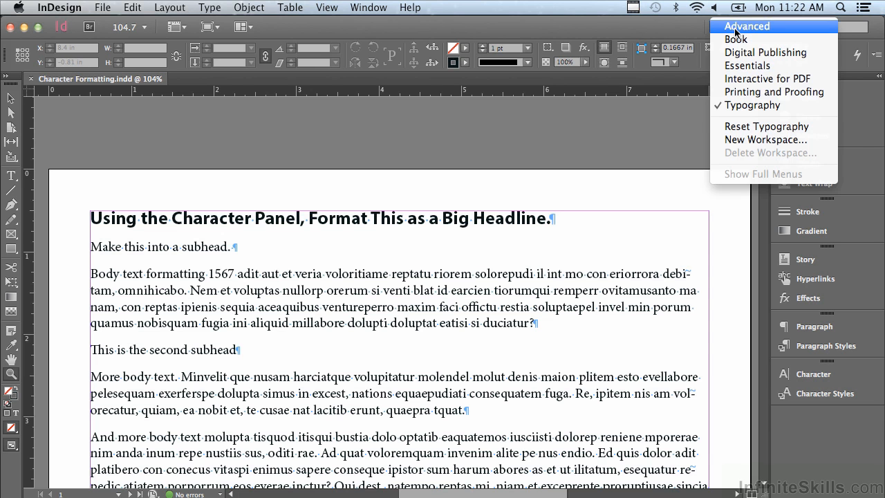
left_click(738, 126)
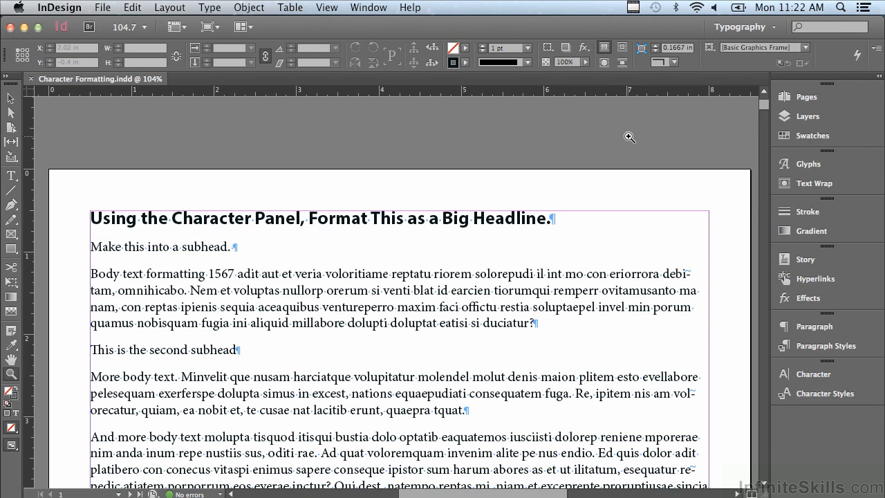
- Select the line "Make this into a subhead." and show its character settings, checking the paragraph controls before returning to the character controls
left_click(11, 176)
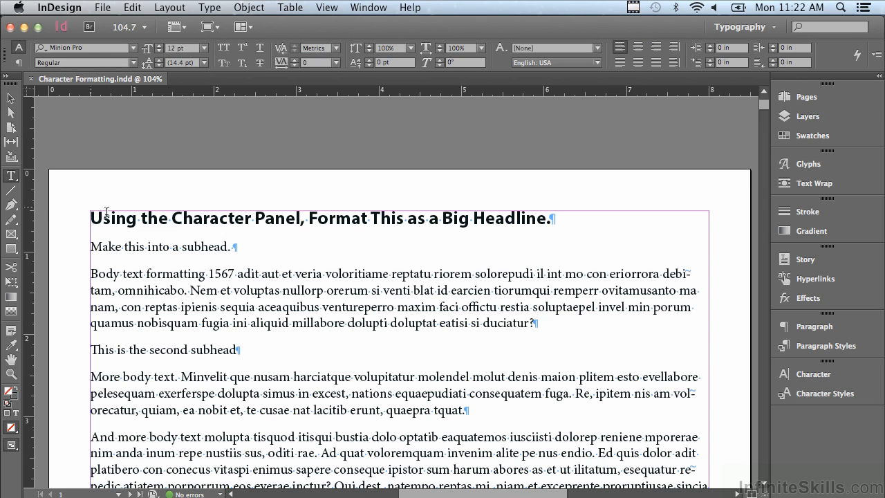
left_click_drag(91, 247, 254, 249)
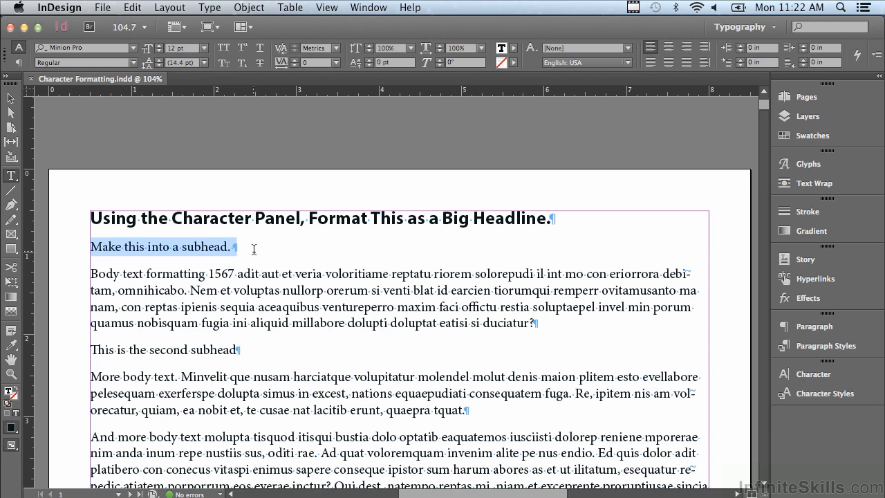
left_click(789, 374)
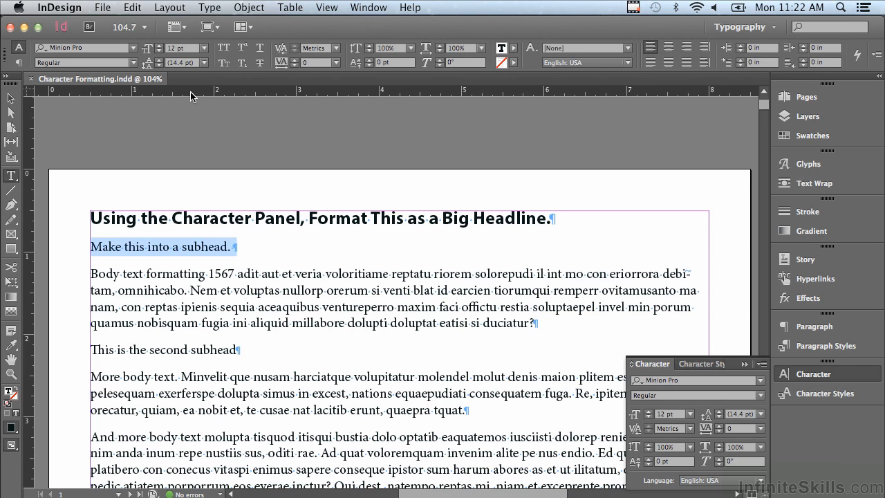
left_click(18, 64)
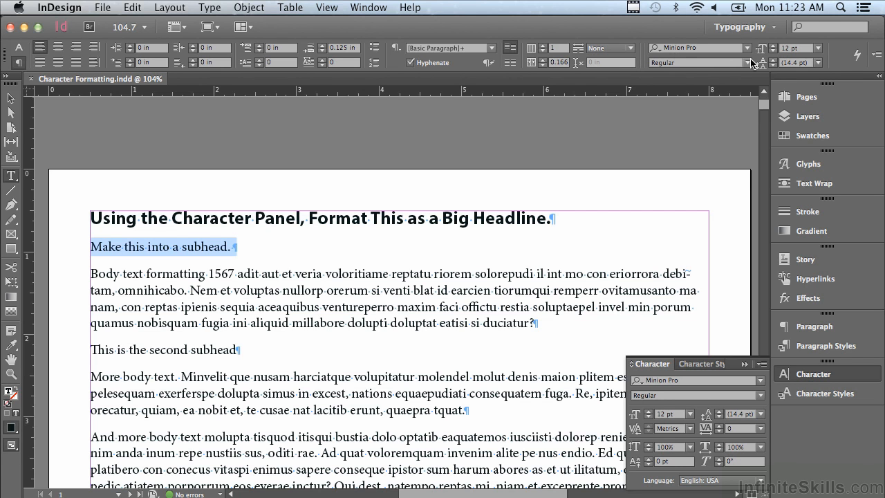
left_click(19, 49)
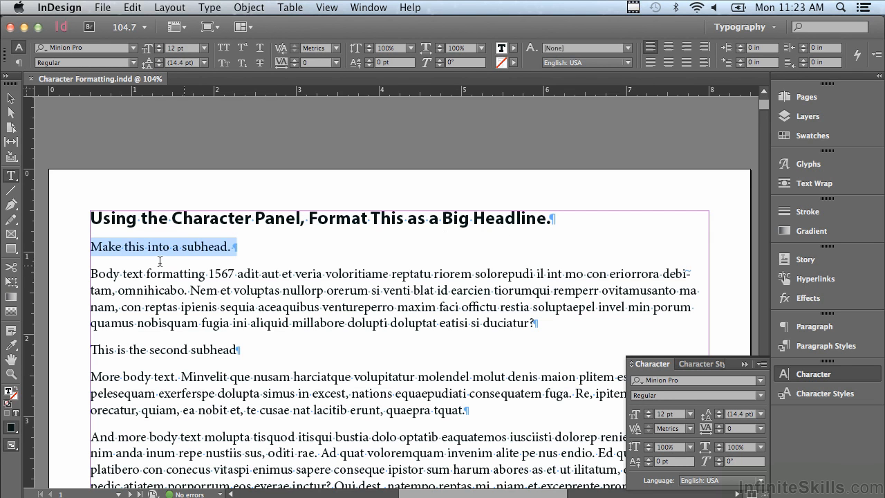
- Set the selected subhead line's font to Adobe Garamond Pro in the Bold style
left_click(134, 48)
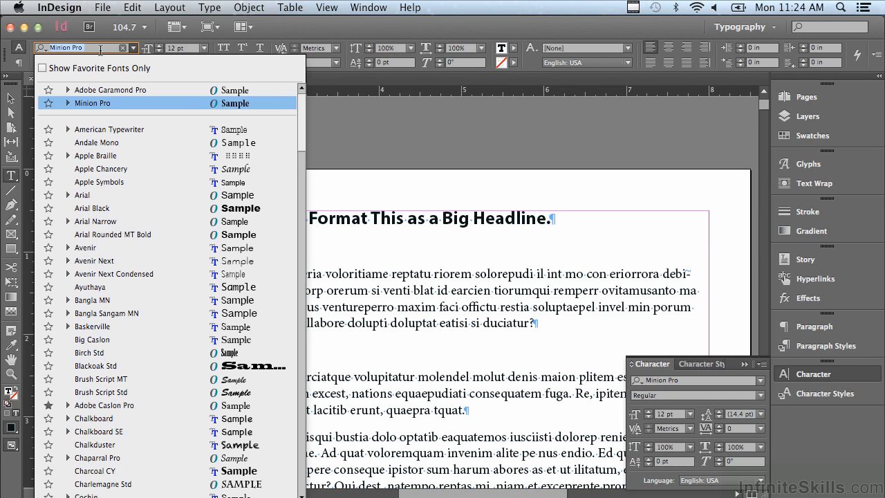
type("Gara")
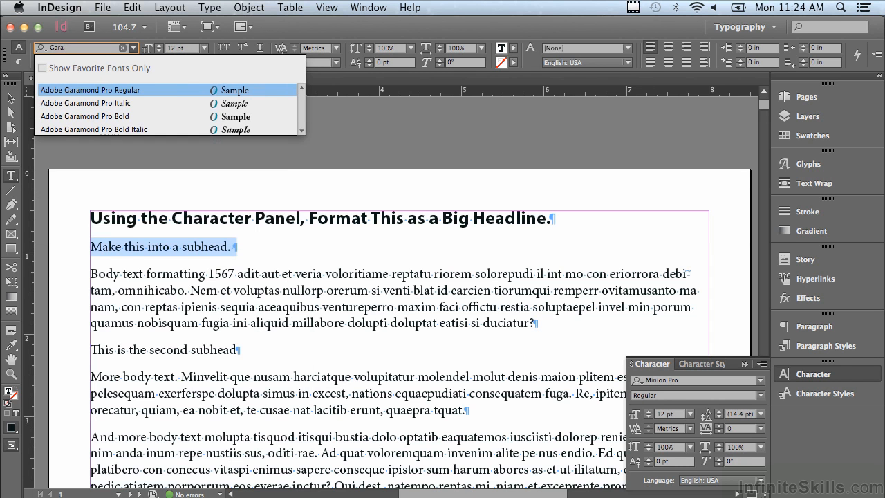
left_click(83, 90)
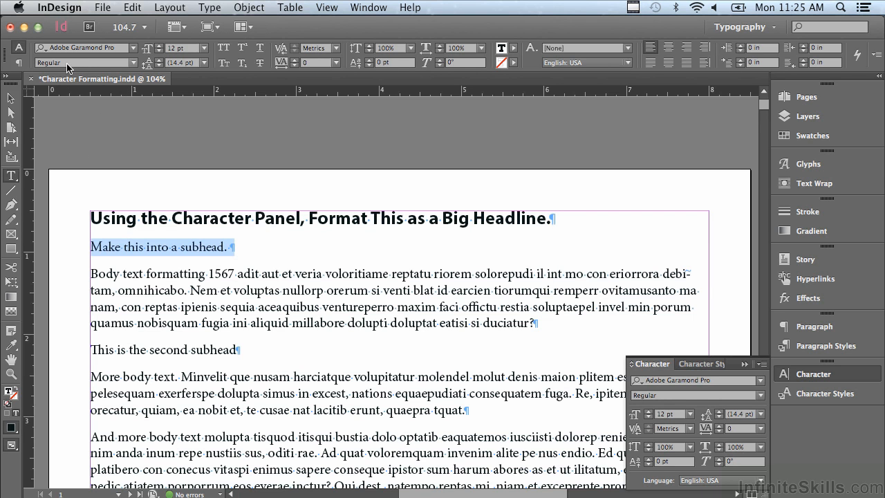
left_click(134, 62)
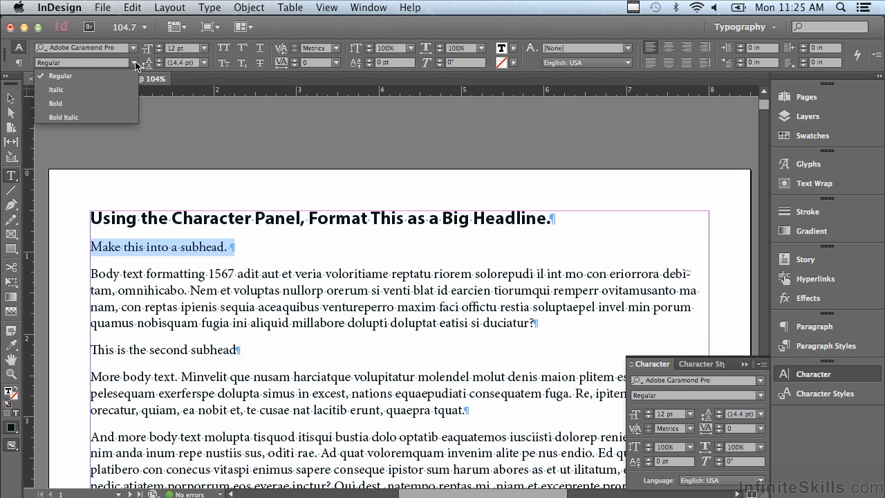
left_click(94, 103)
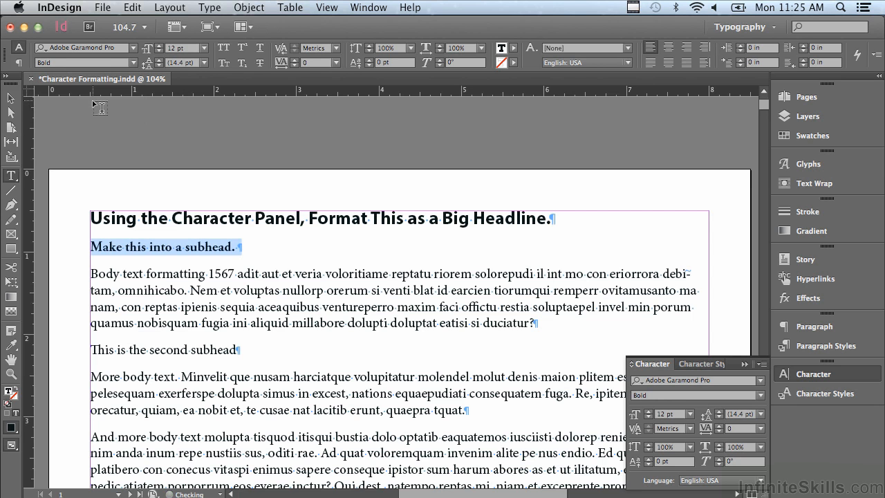
- Set the font of the first body paragraph, beginning "Body text formatting 1567", to Adobe Garamond Pro Regular
left_click(92, 273)
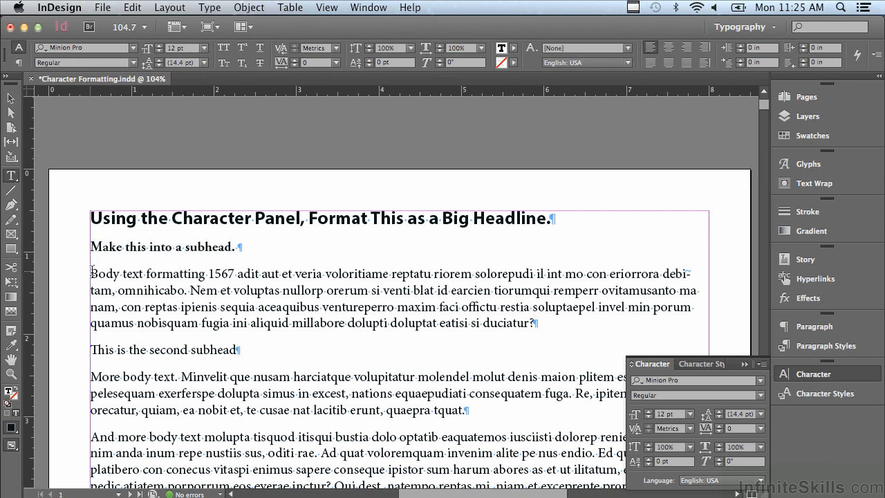
left_click_drag(92, 273, 555, 330)
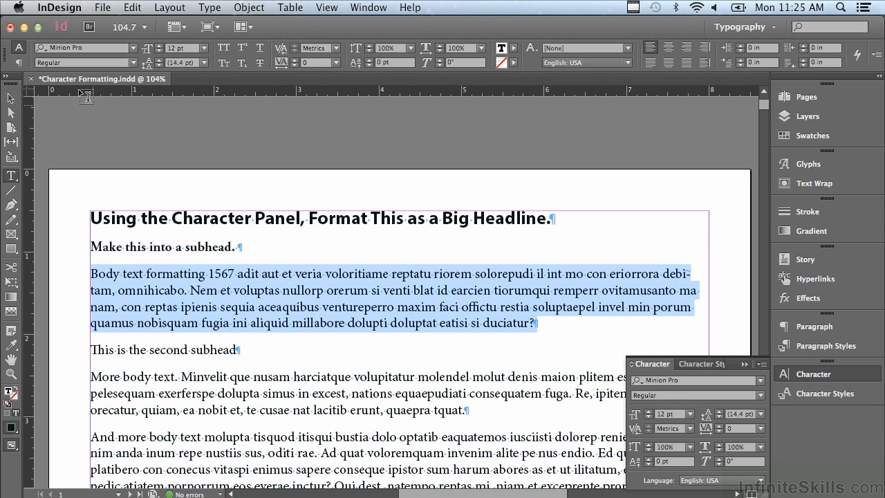
left_click(62, 49)
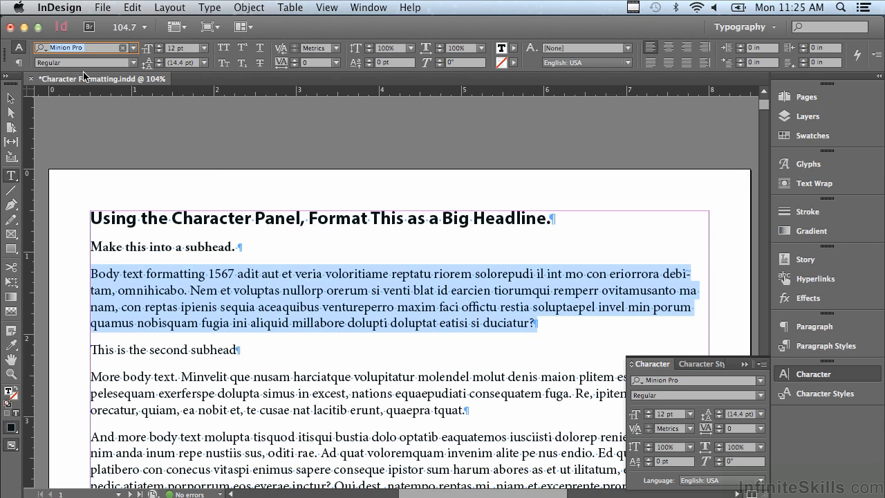
type("Adobe")
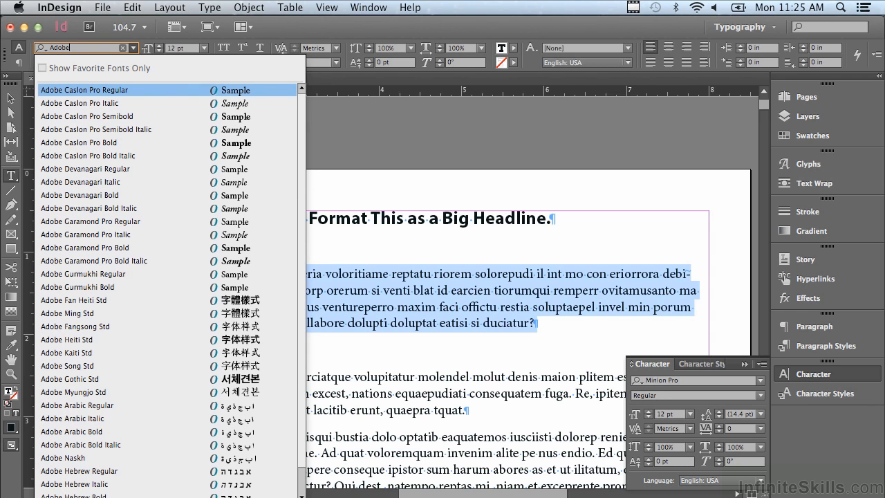
left_click(67, 224)
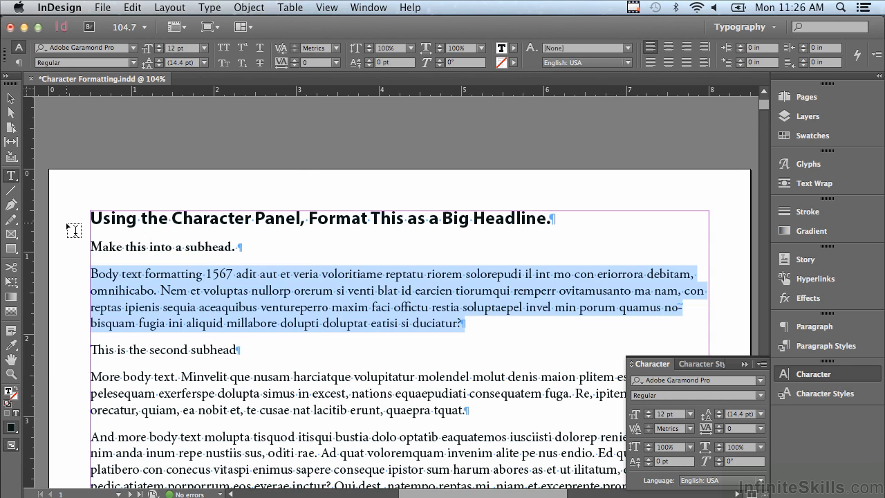
- Browse the available fonts and restrict the font list to favorites only, leaving the paragraph's font as it is
left_click(134, 48)
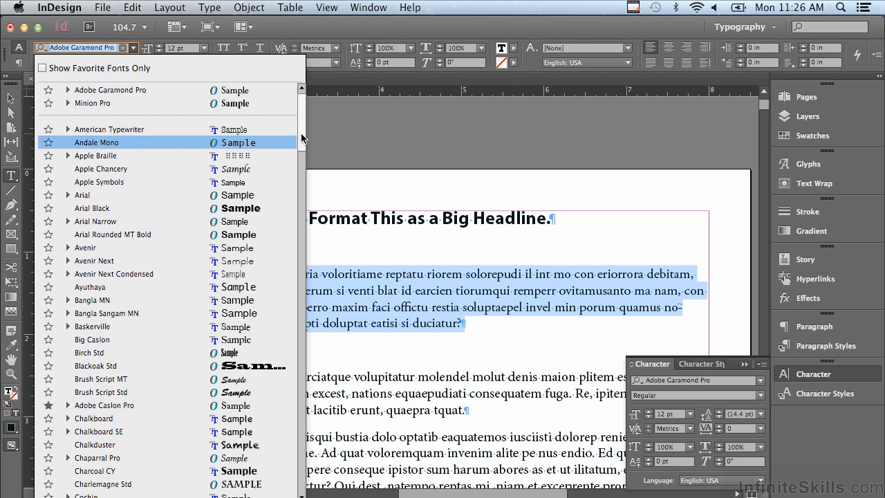
scroll(300, 150, "down", 2)
left_click_drag(300, 150, 264, 405)
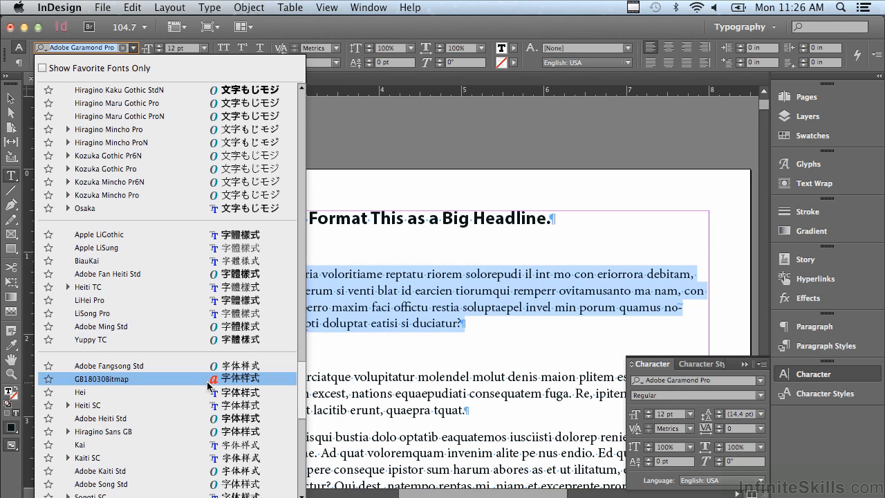
left_click_drag(304, 394, 279, 103)
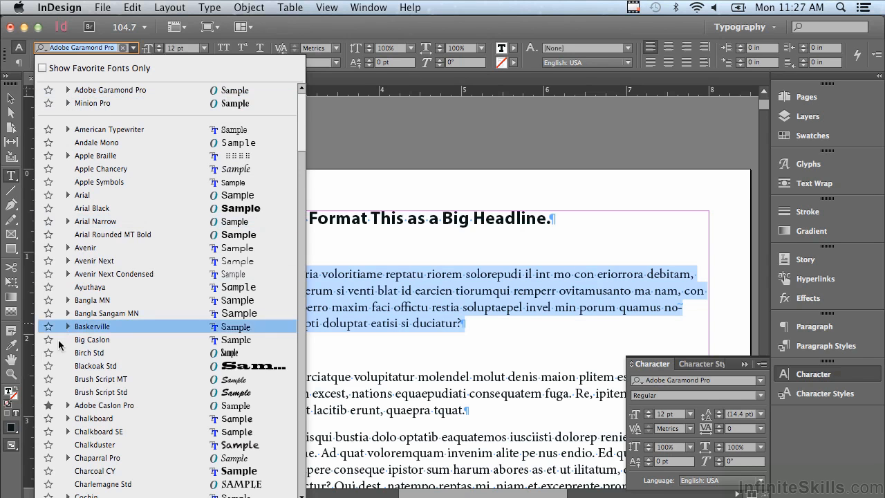
left_click(42, 69)
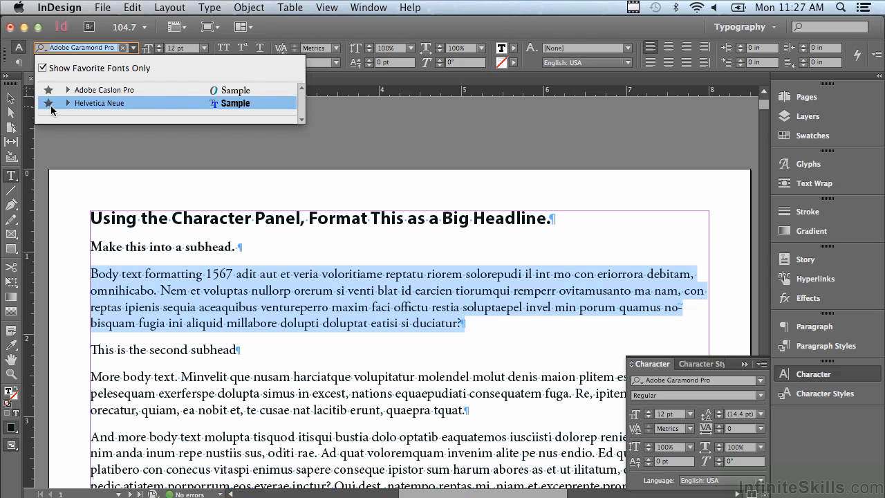
left_click(348, 81)
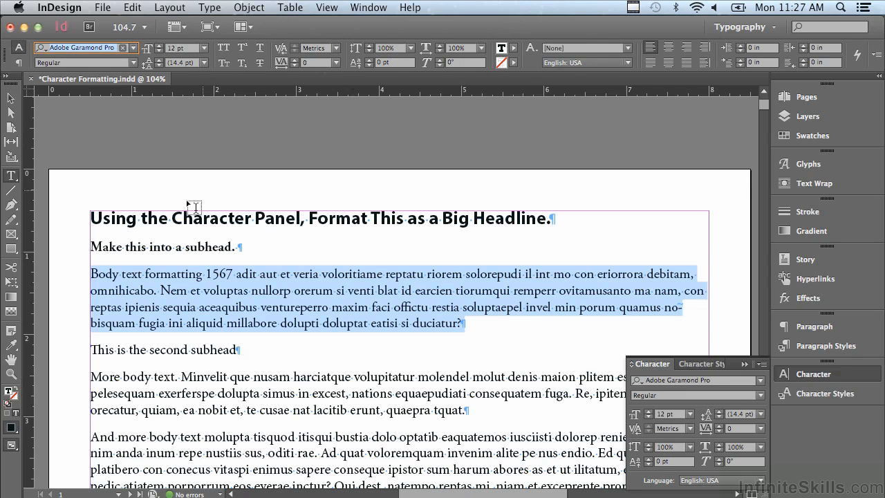
- Try the headline at a font size of 18 pt, return it to 16 pt, and look through the preset sizes
left_click_drag(91, 218, 561, 217)
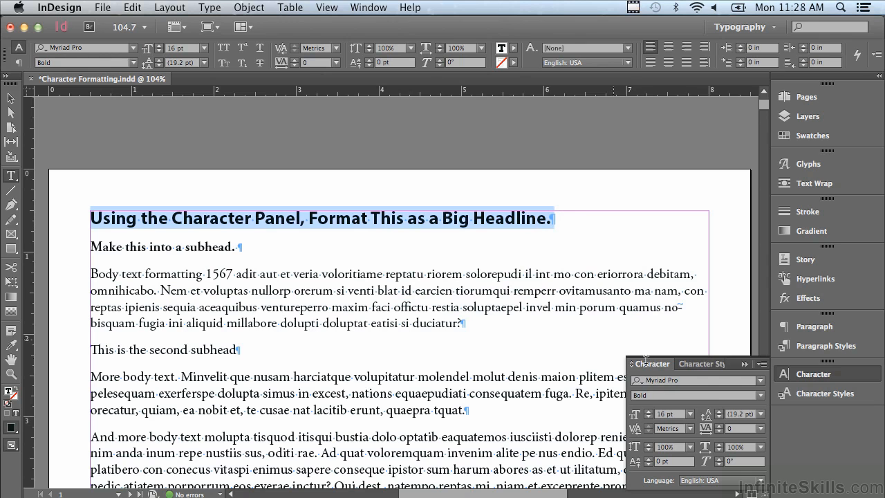
left_click(648, 411)
left_click(648, 411)
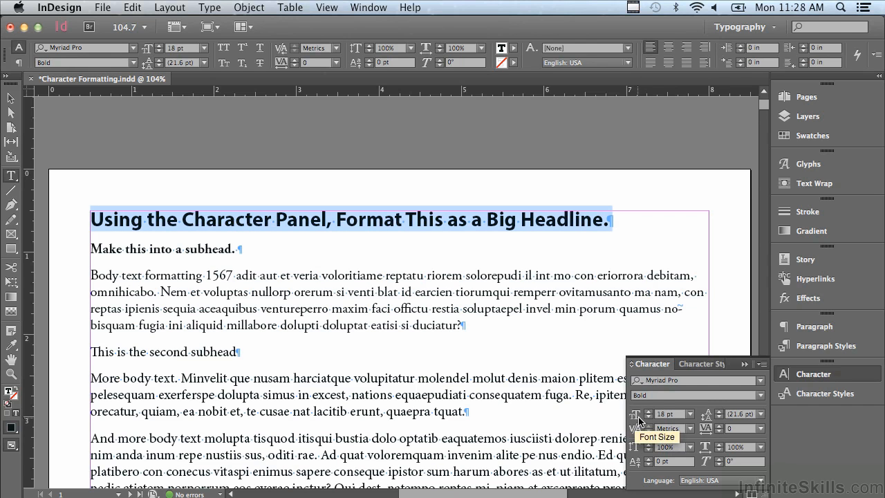
left_click(649, 417)
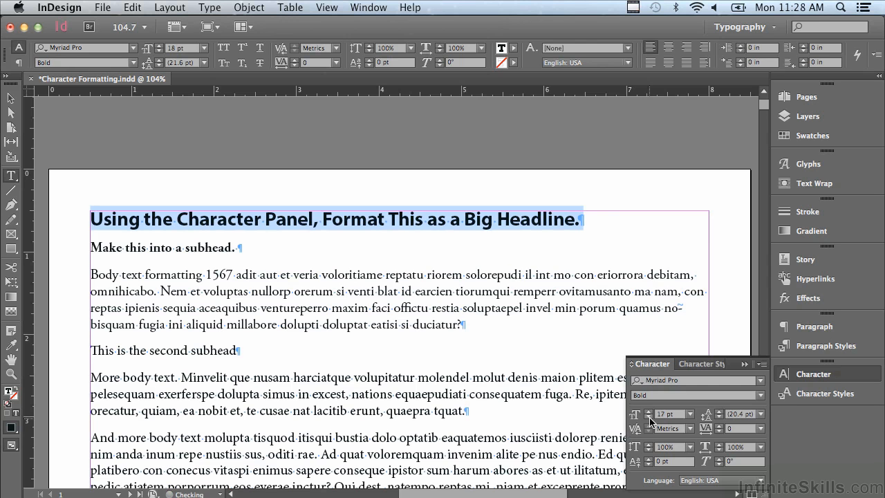
left_click(649, 417)
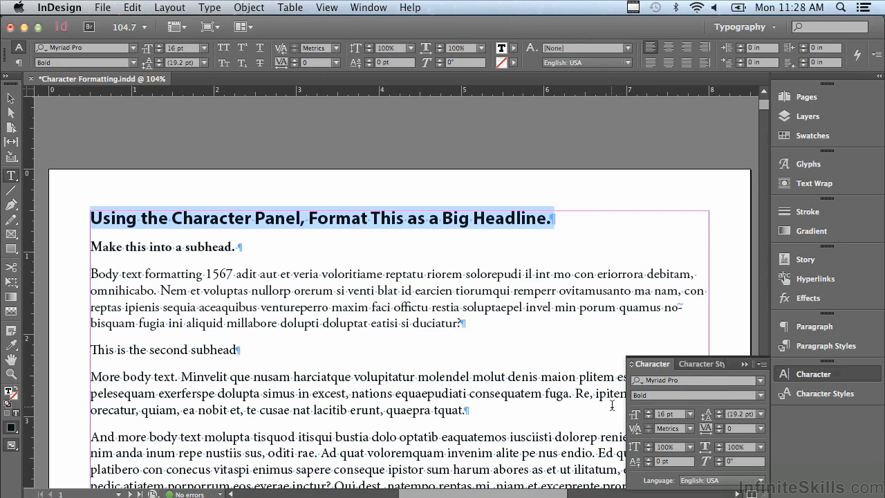
left_click(690, 414)
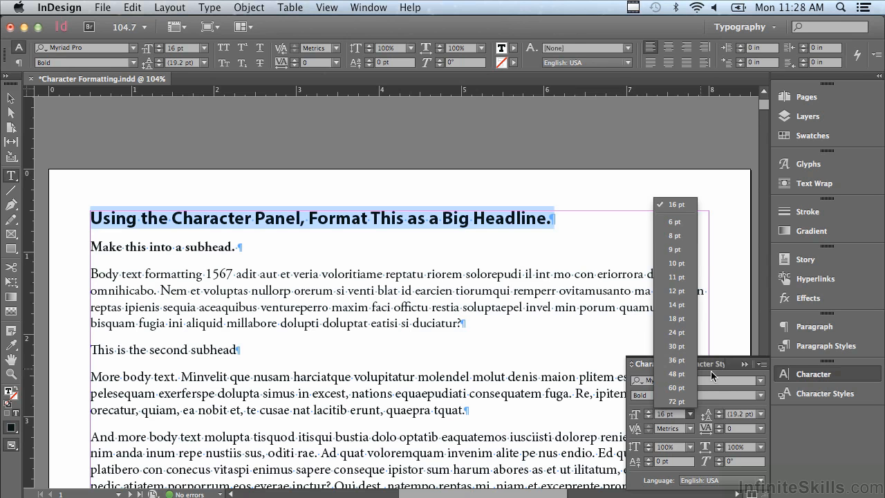
left_click(723, 384)
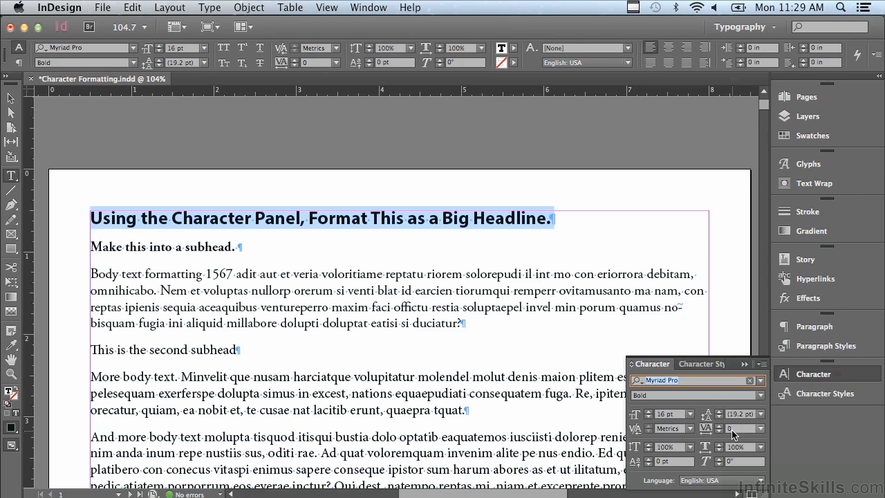
- Set the font size of the first body paragraph, beginning "Body text formatting 1567", to 10 pt, keeping its leading on Auto
left_click(90, 273)
left_click_drag(91, 272, 456, 333)
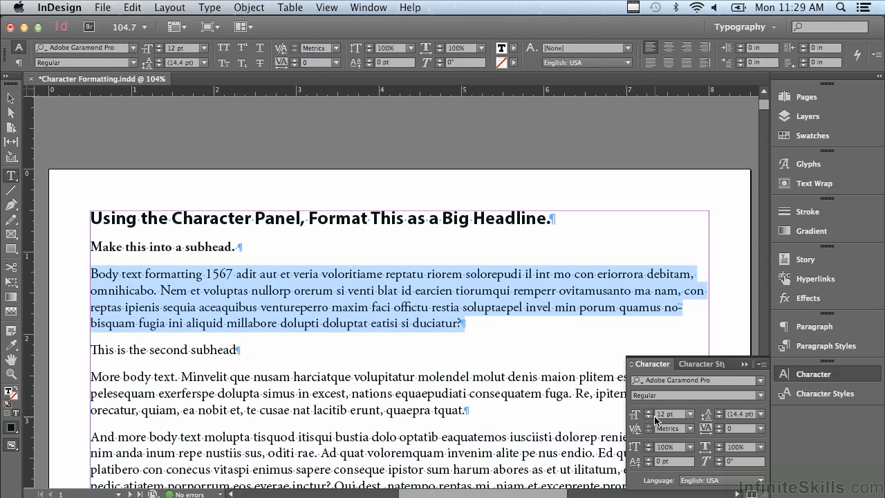
left_click(760, 414)
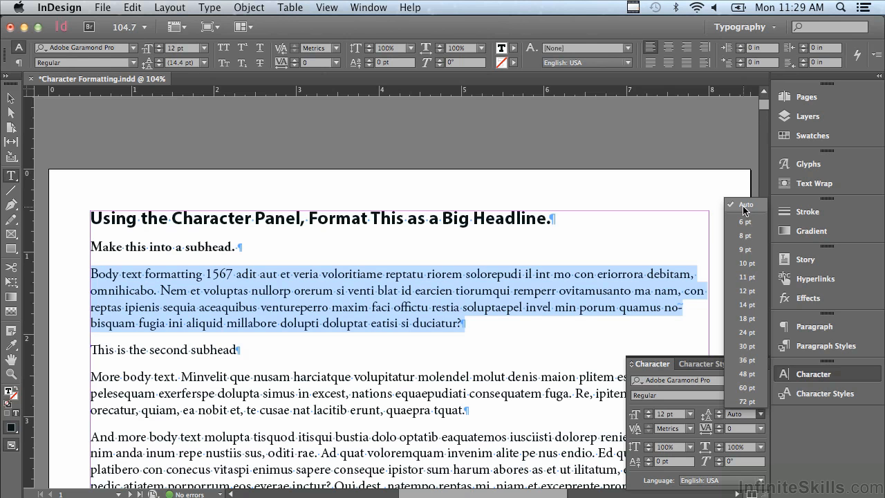
left_click(647, 418)
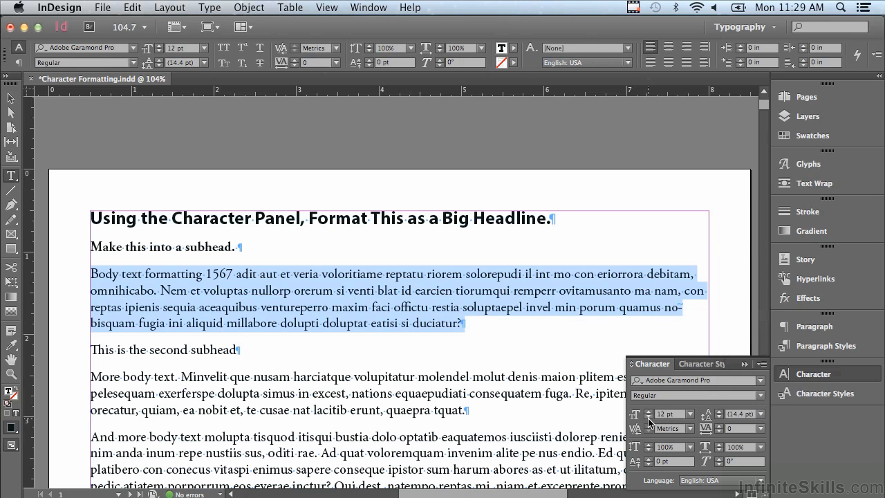
left_click(648, 418)
left_click(647, 417)
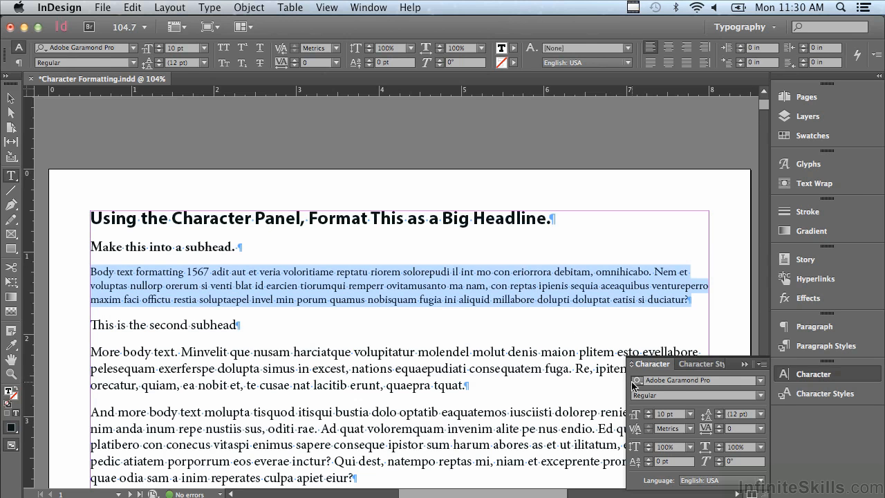
- Try a fixed leading of 11 pt on the selected body paragraph, then return the leading to Auto
left_click(760, 414)
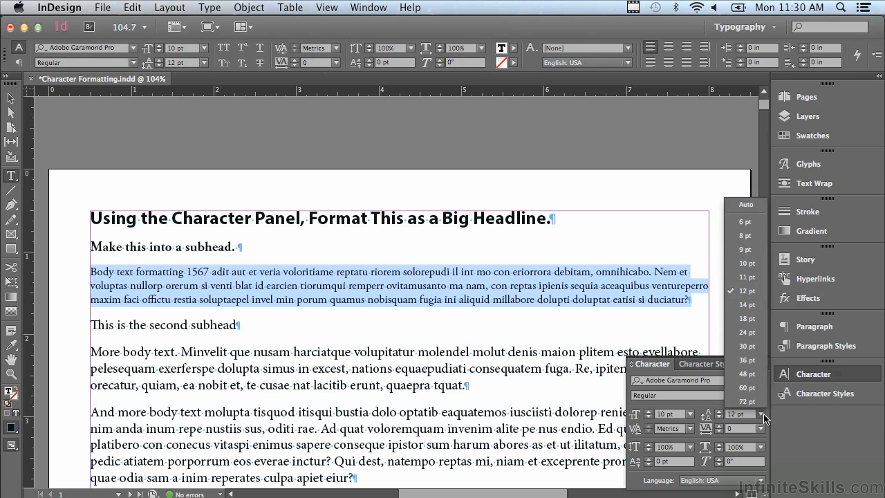
left_click(758, 275)
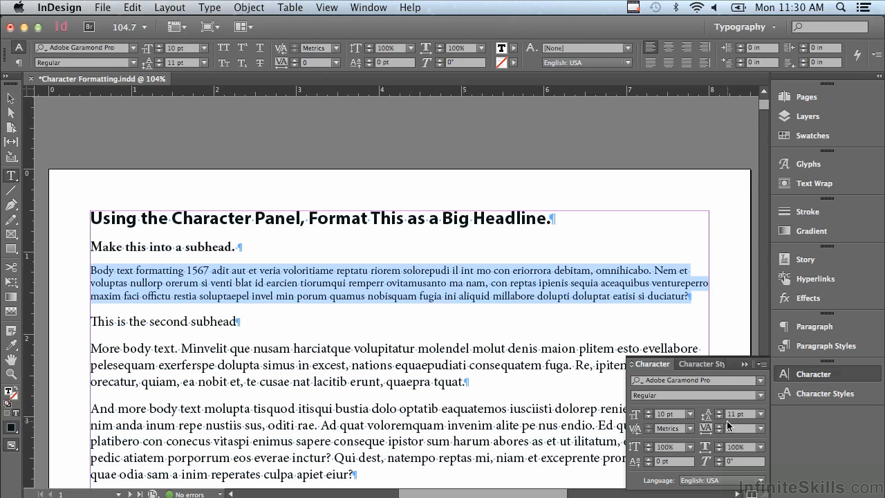
left_click(762, 414)
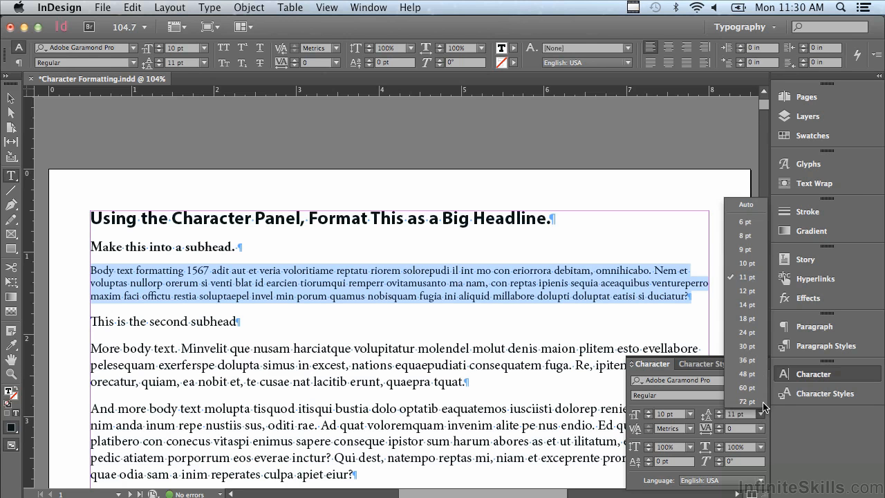
left_click(750, 206)
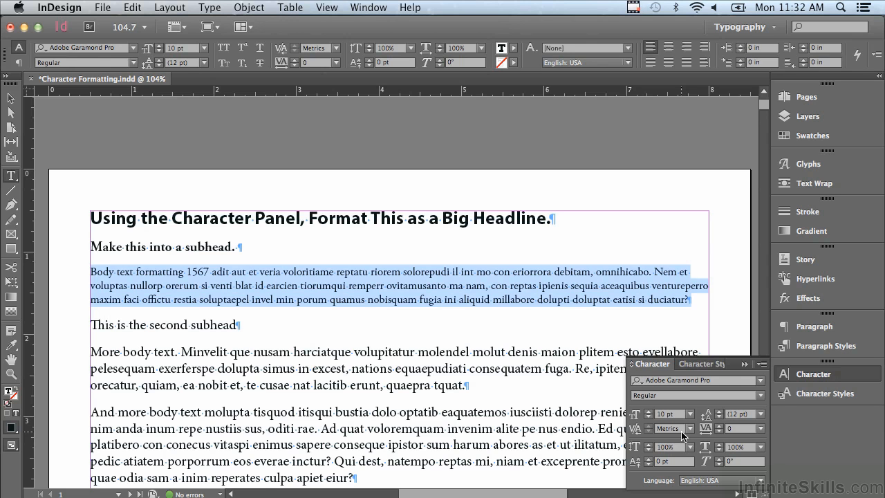
- Examine the spacing around the individual digits of "1567" in the first body paragraph at close range
left_click(13, 377)
left_click_drag(75, 245, 303, 339)
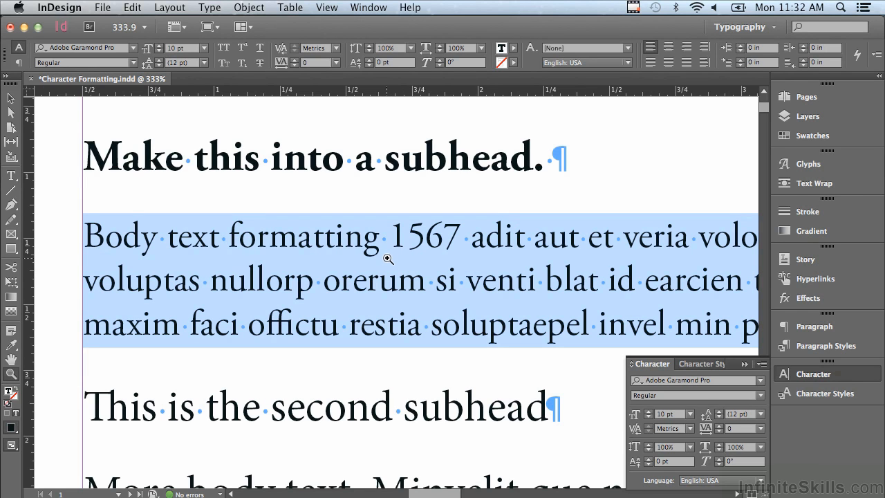
left_click(11, 175)
left_click_drag(391, 238, 402, 239)
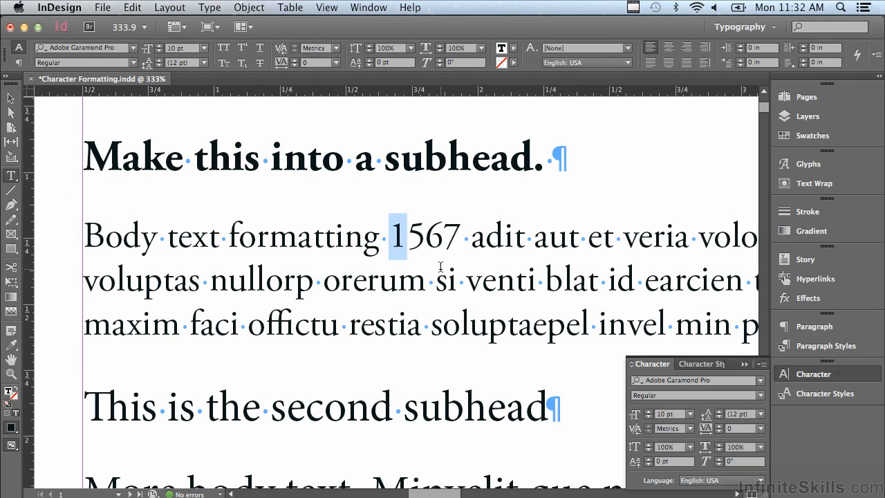
left_click(408, 244)
left_click_drag(409, 244, 461, 247)
left_click(426, 245)
left_click(443, 246)
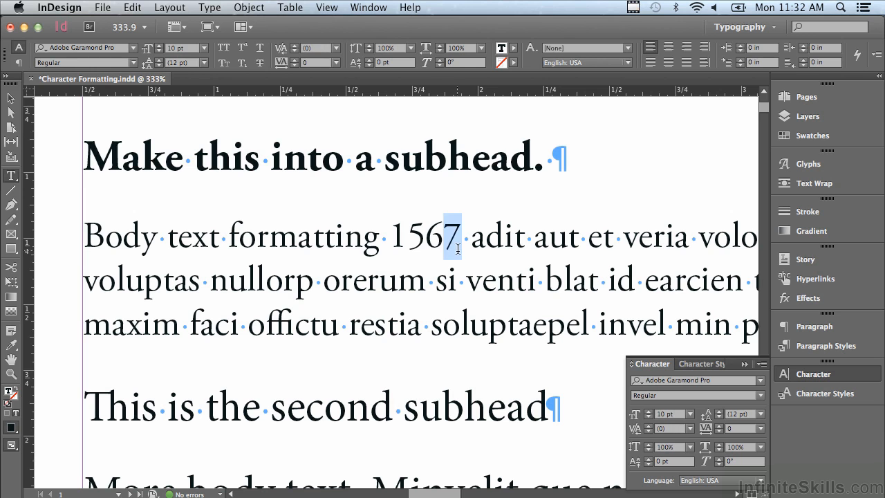
left_click_drag(389, 242, 409, 244)
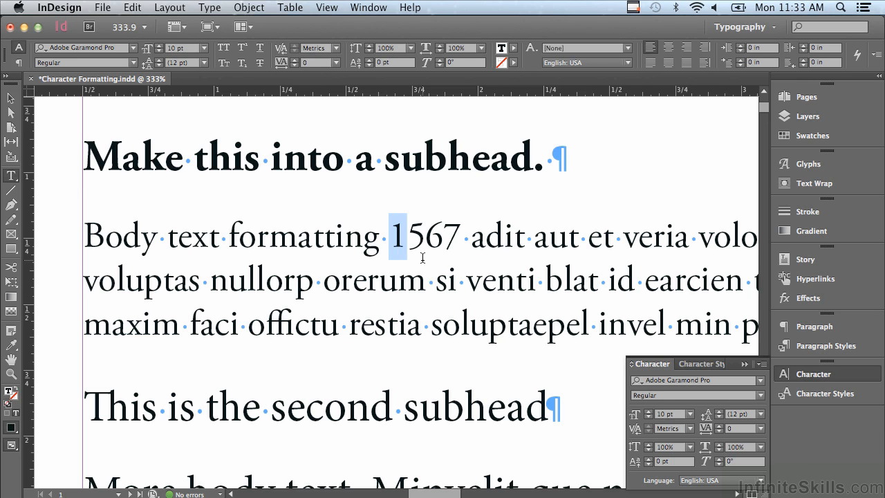
- Change the kerning of the whole first body paragraph to Optical
left_click(86, 235)
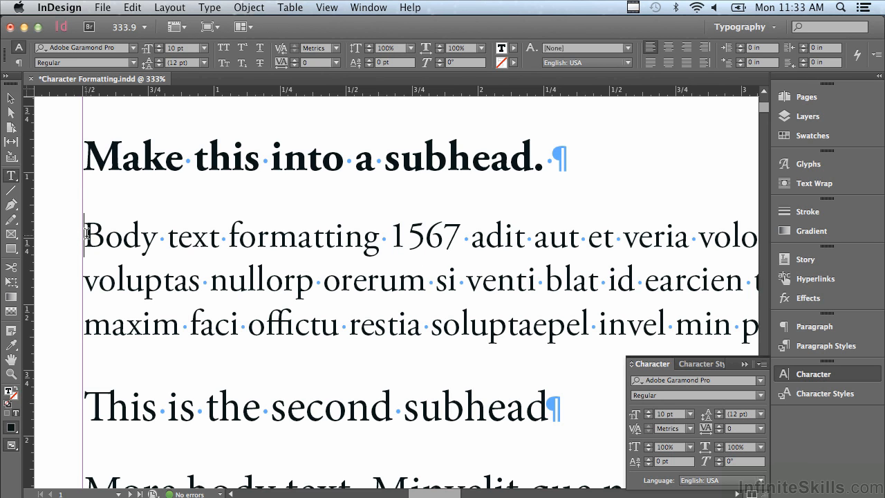
triple_click(86, 235)
left_click(86, 235)
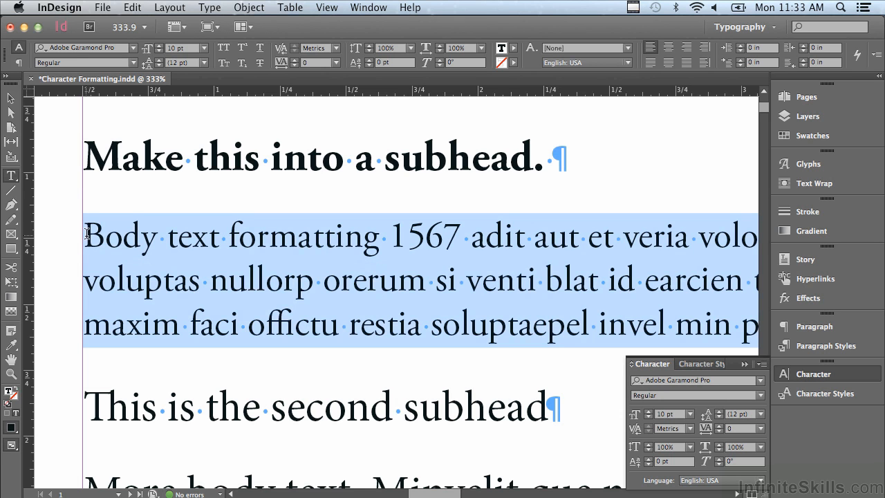
left_click(690, 429)
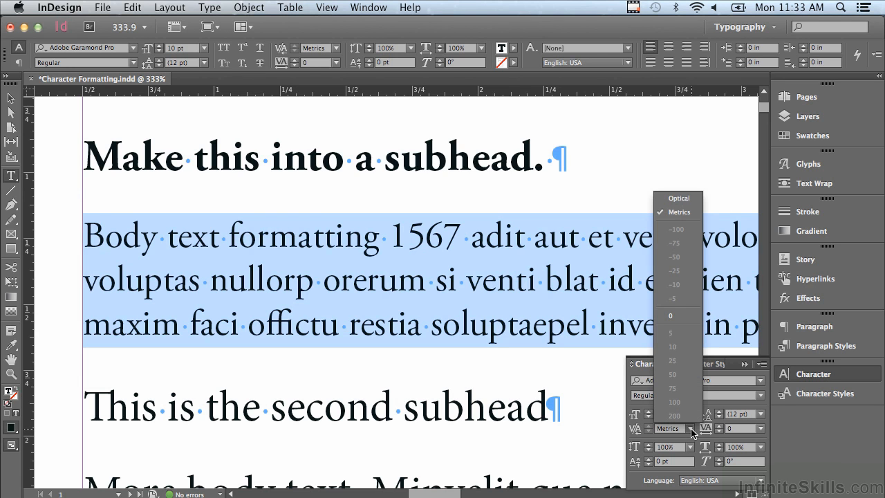
left_click(687, 199)
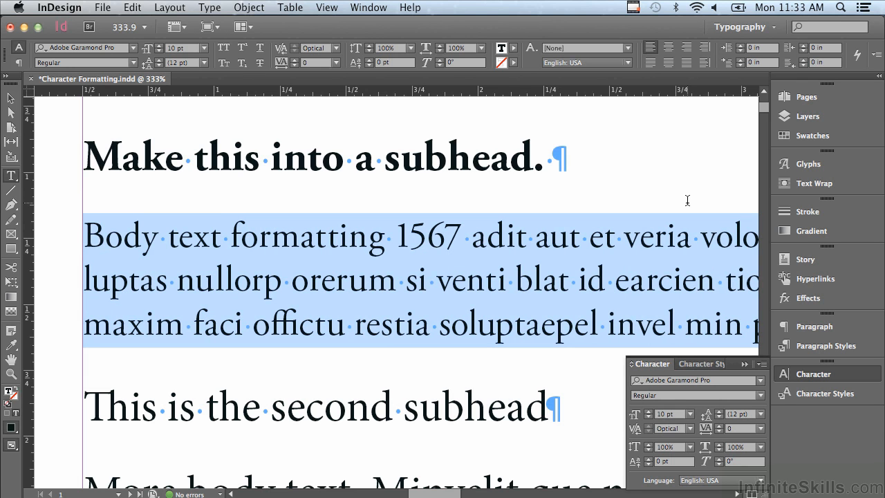